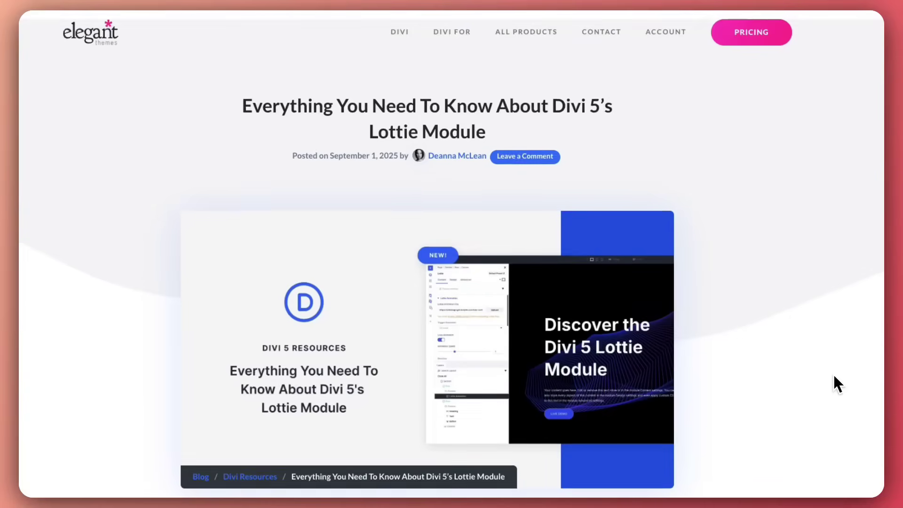
- Go to the Lordicon site and start browsing its icon library
scroll(835, 375, down, 2)
scroll(834, 375, down, 4)
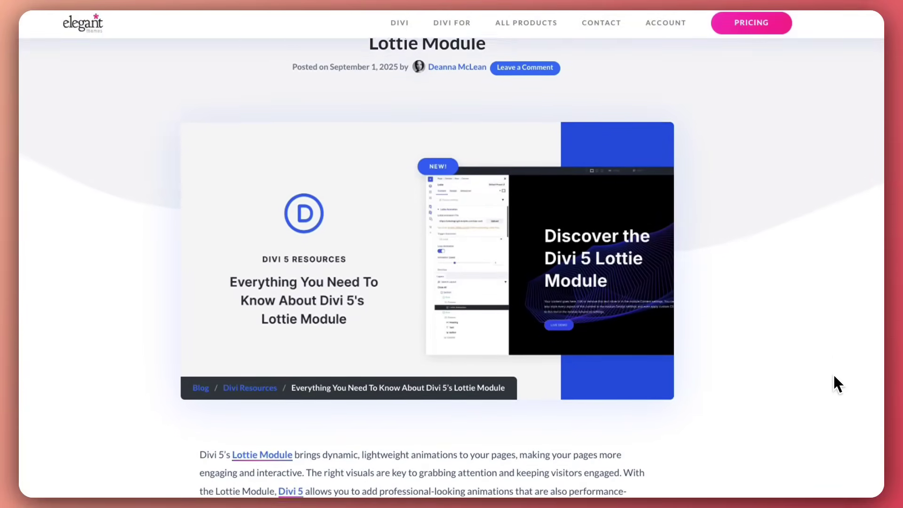
scroll(834, 375, down, 4)
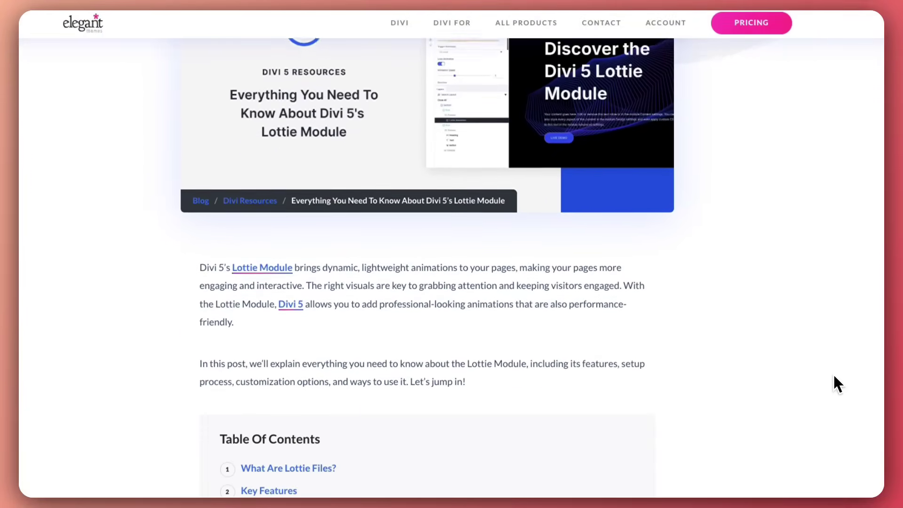
scroll(834, 376, down, 4)
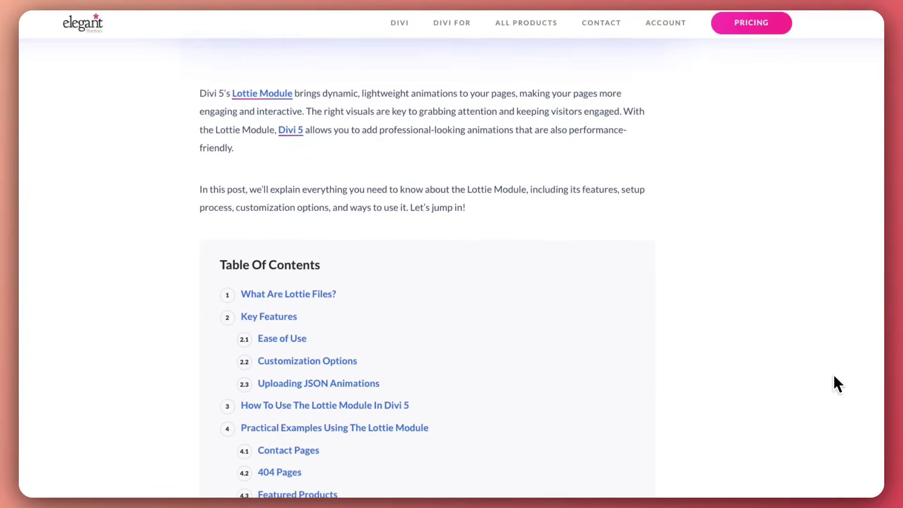
scroll(834, 376, down, 1)
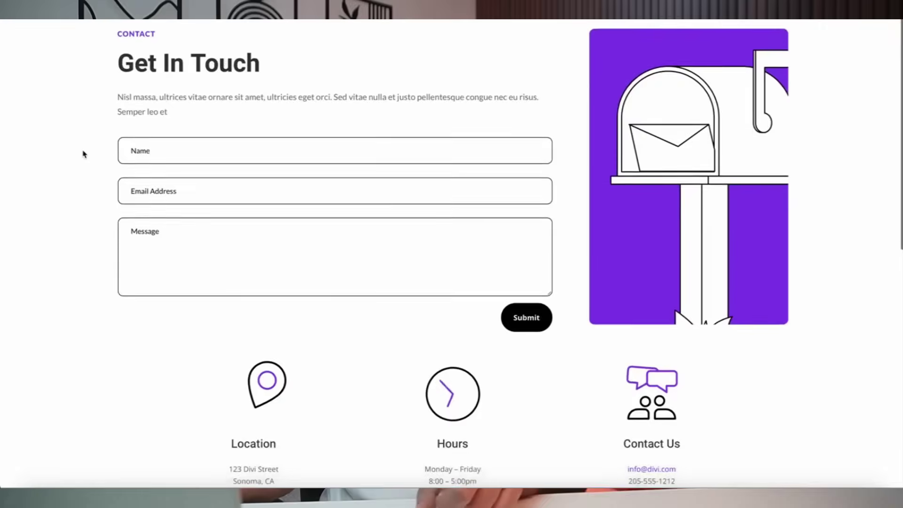
scroll(82, 153, down, 5)
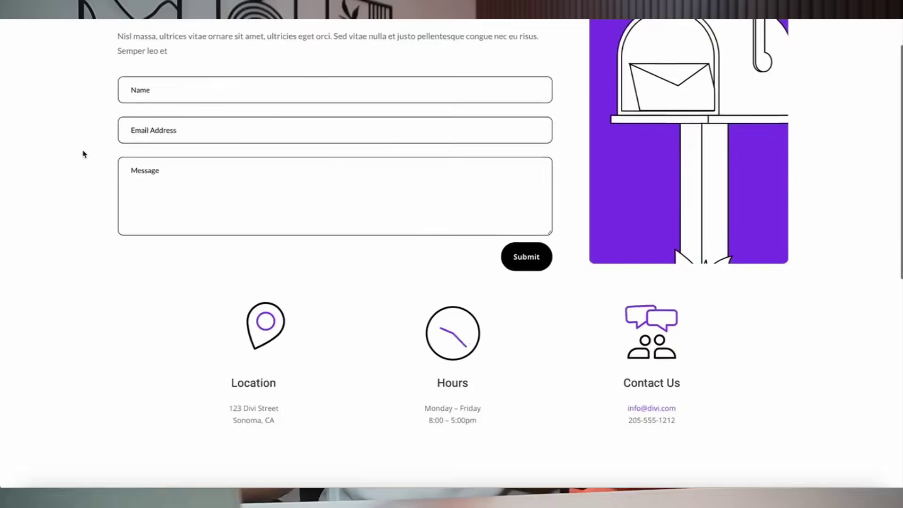
scroll(84, 153, down, 4)
scroll(83, 154, up, 5)
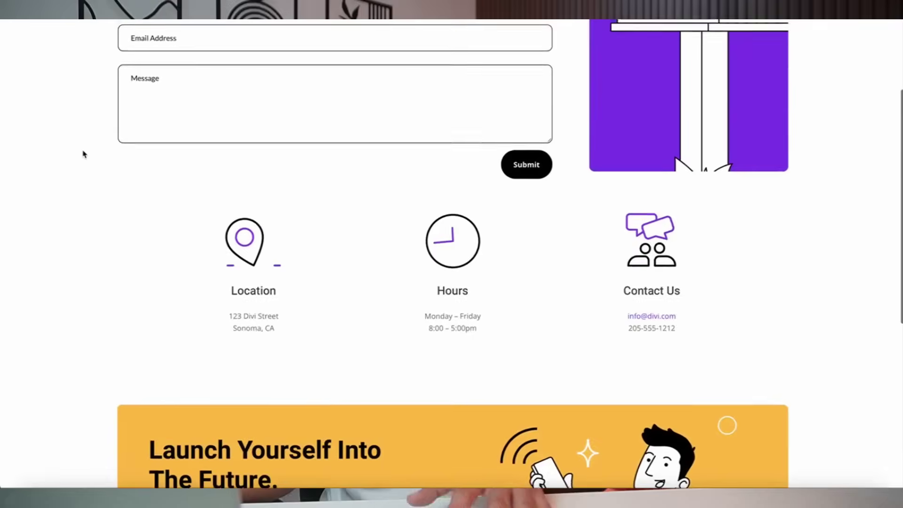
scroll(83, 152, down, 3)
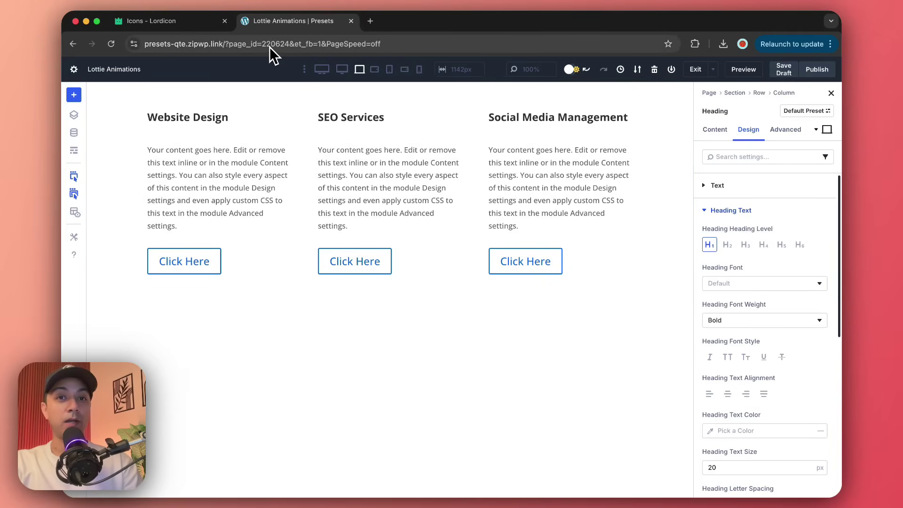
click(200, 26)
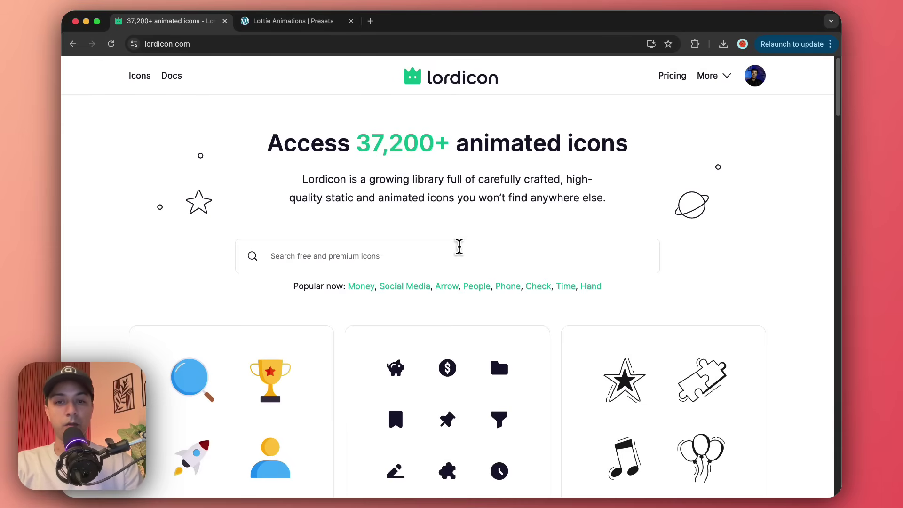
click(460, 248)
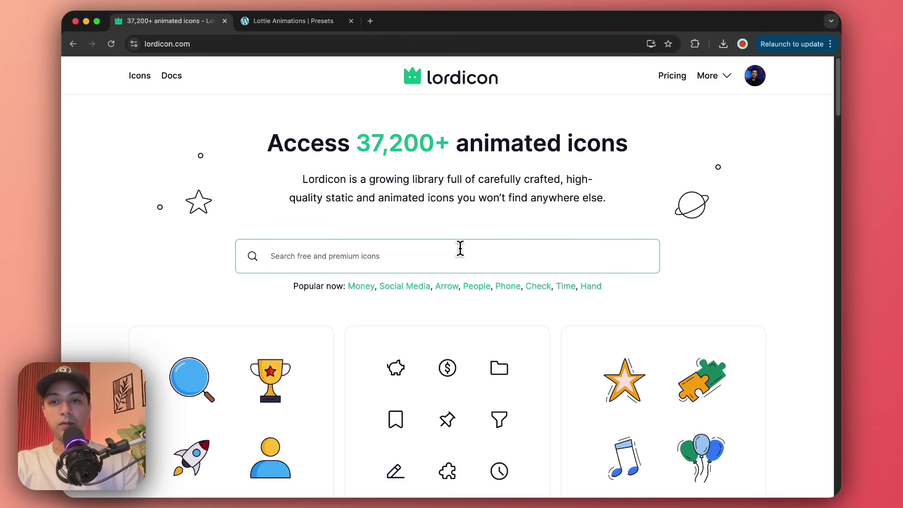
- Open the Wired family icon collection in its Gradient style
scroll(459, 247, down, 6)
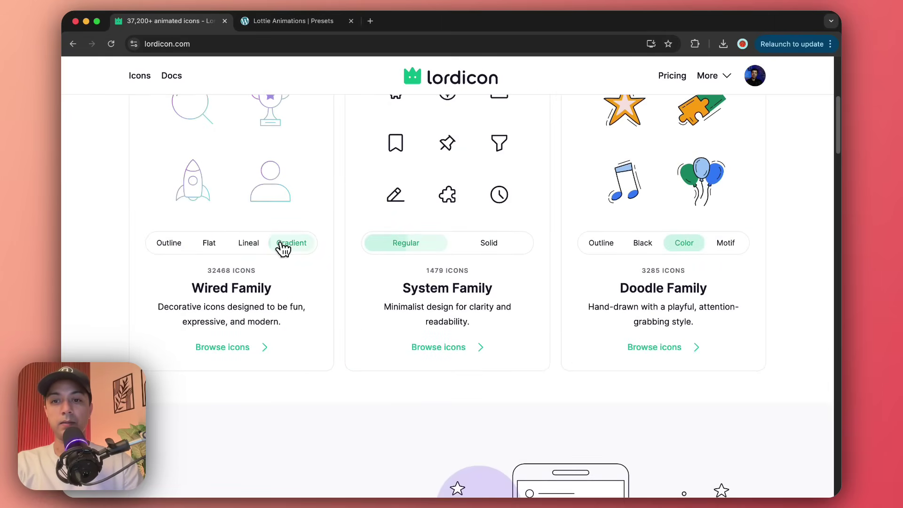
scroll(270, 240, up, 1)
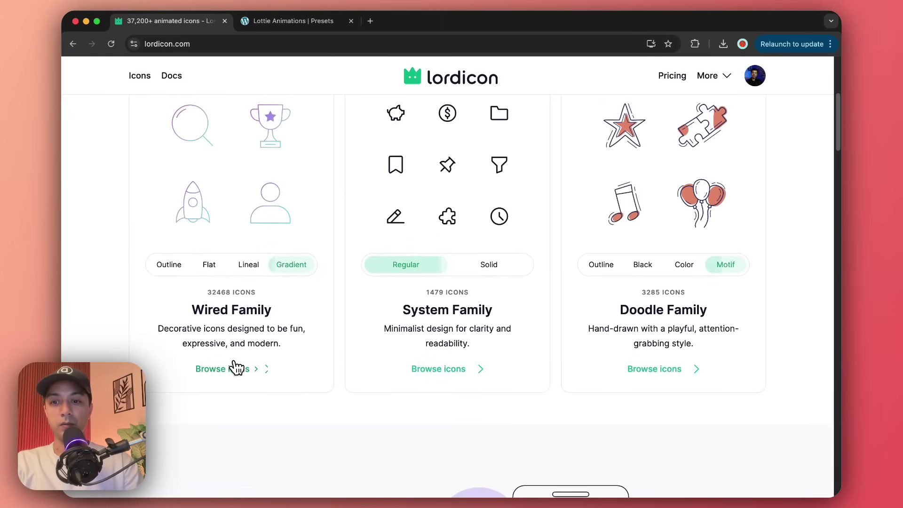
click(236, 372)
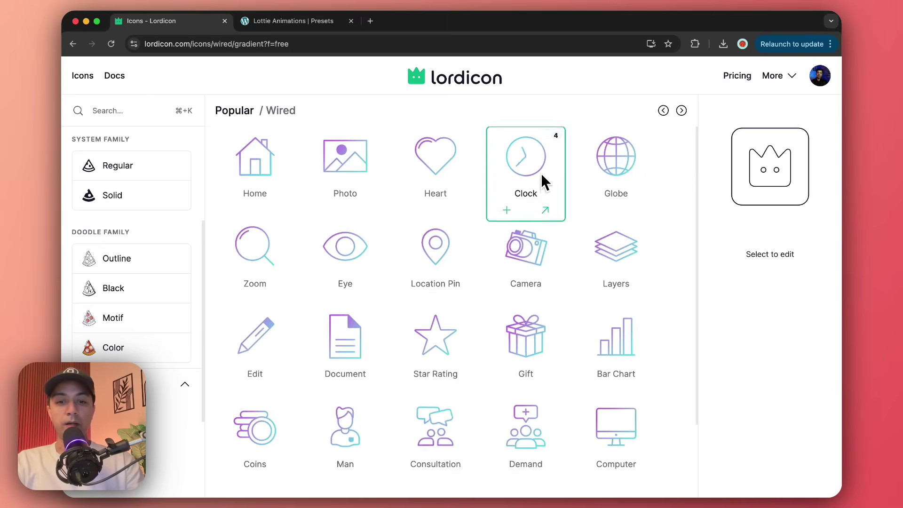
- Open the free gradient Photo icon, keep its hover-pinch animation, and show the export formats
scroll(541, 181, down, 2)
scroll(677, 206, up, 2)
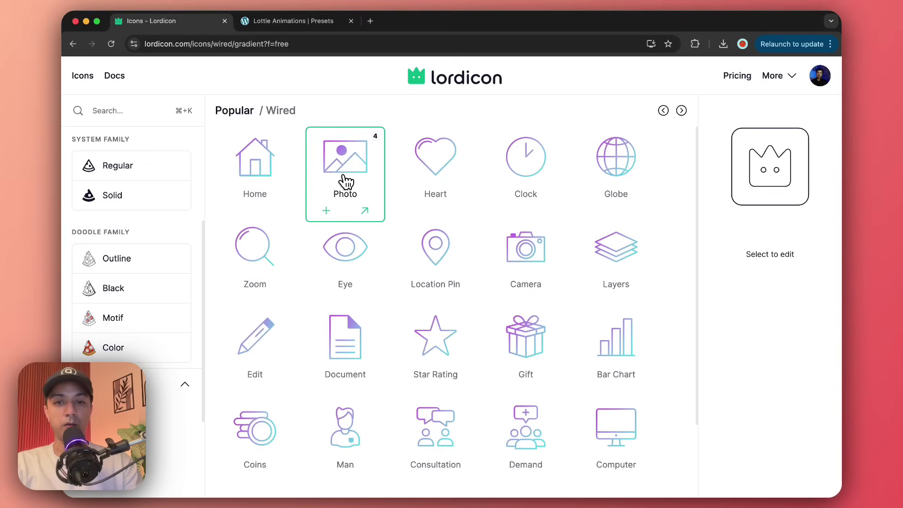
click(347, 182)
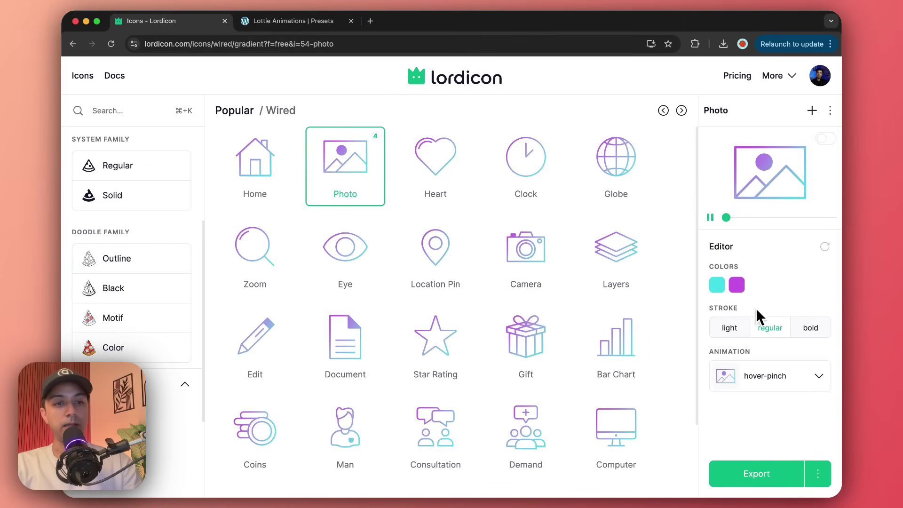
click(806, 383)
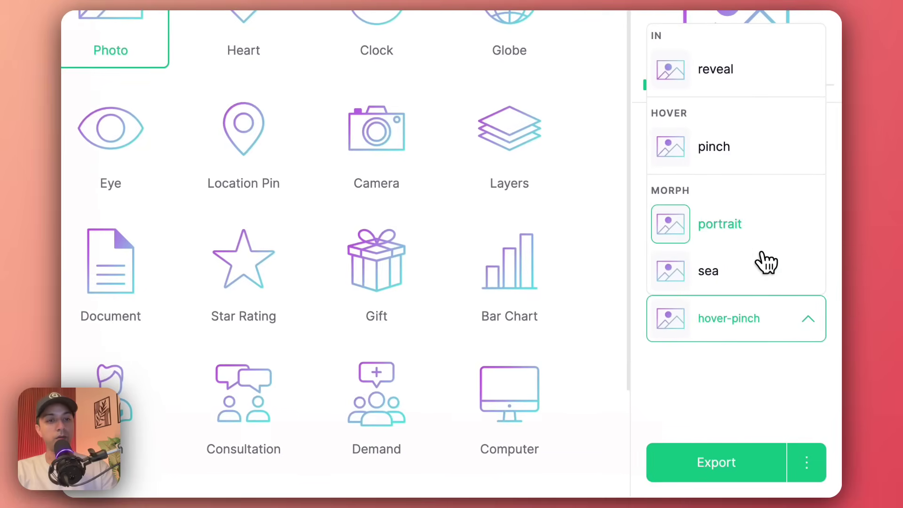
click(758, 318)
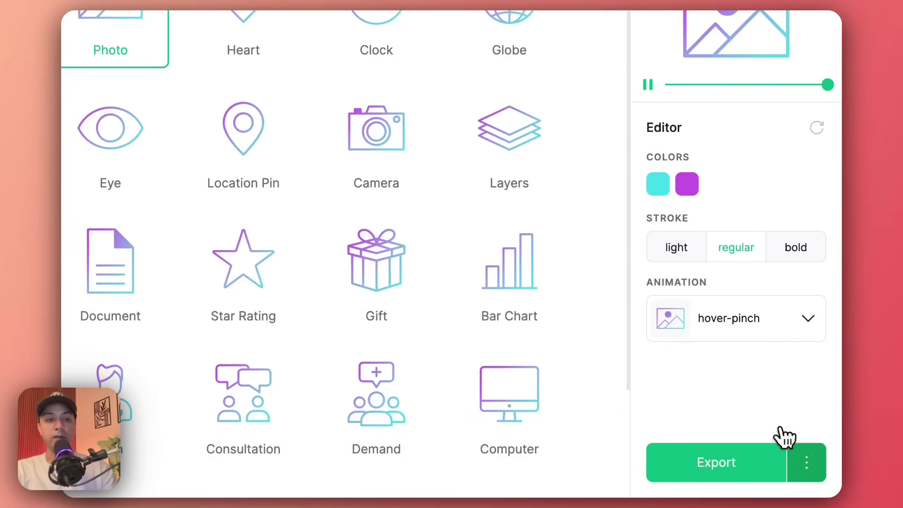
click(810, 463)
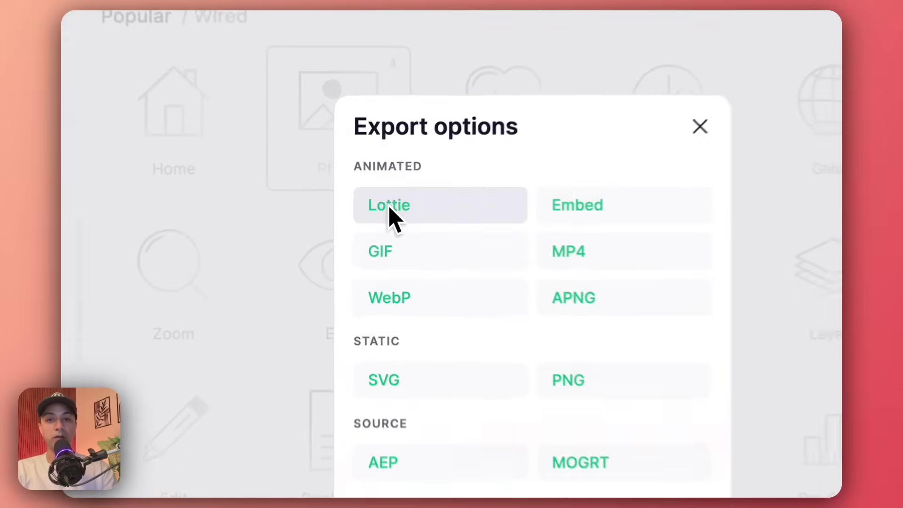
- Download the Photo icon as Lottie JSON with the Default option and dismiss the attribution notice
click(375, 215)
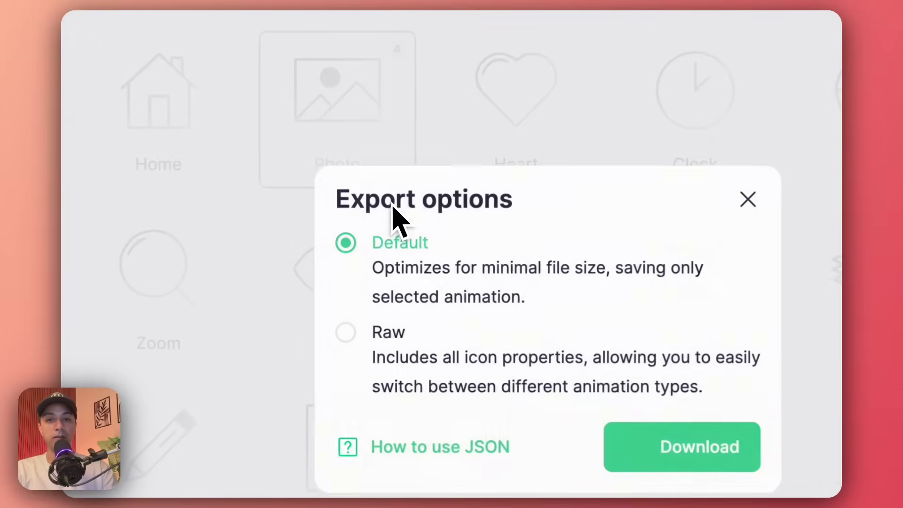
click(462, 293)
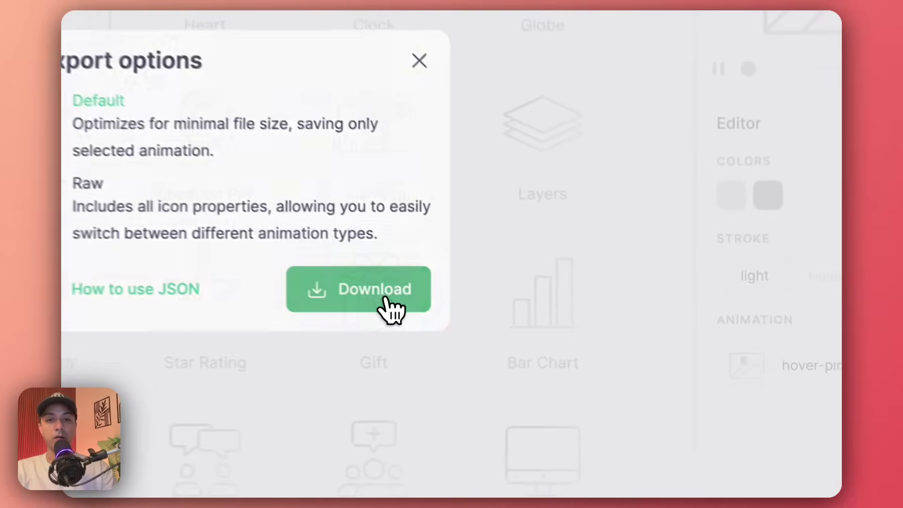
click(532, 340)
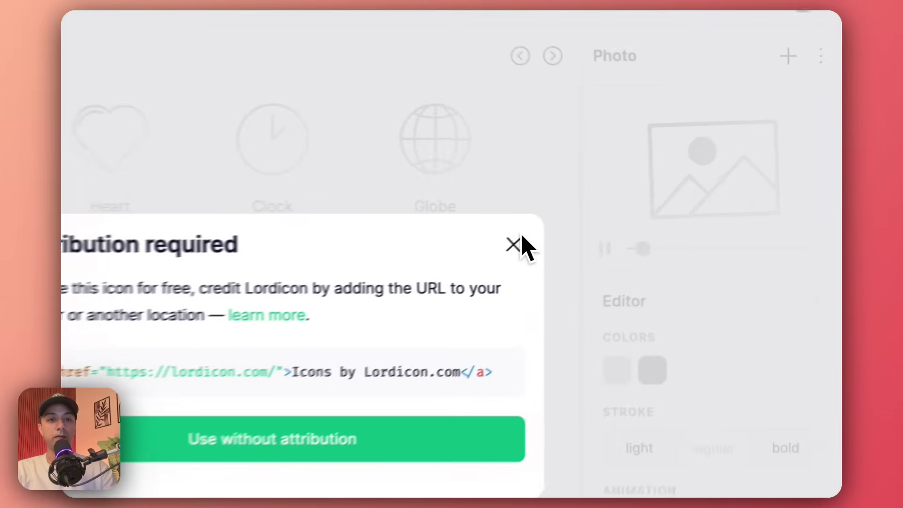
click(660, 215)
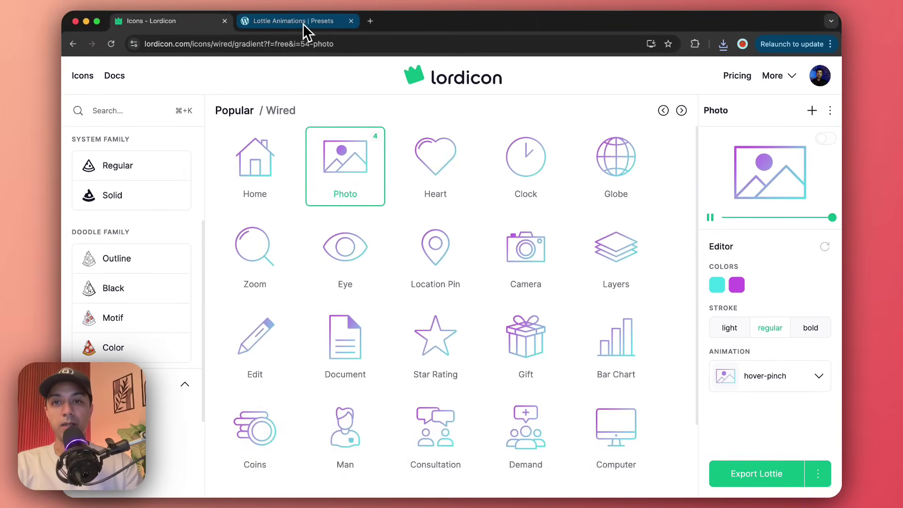
- Back in Divi, insert a Lottie module under the Website Design heading by searching 'lot'
click(304, 23)
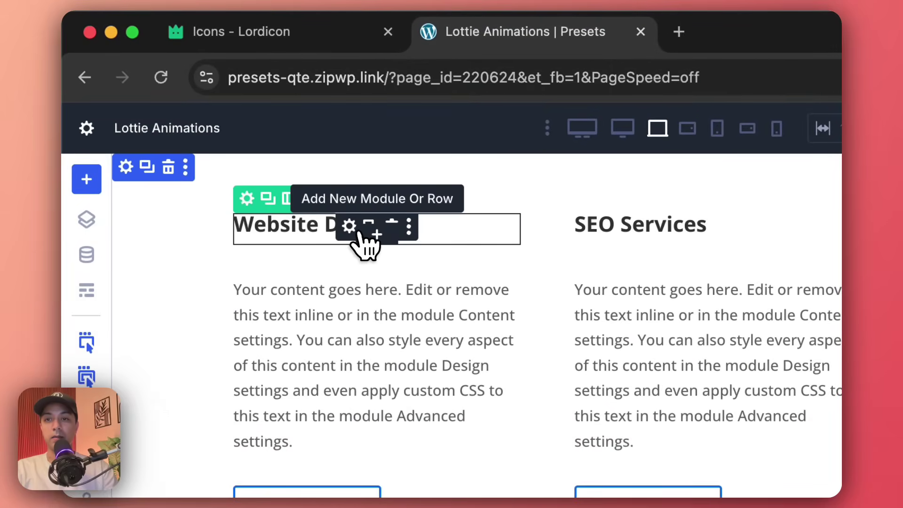
click(377, 234)
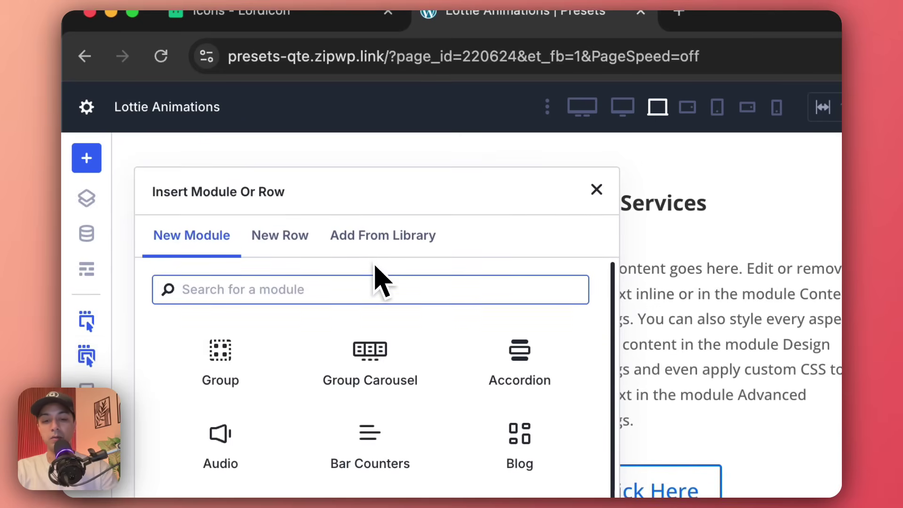
text(lot)
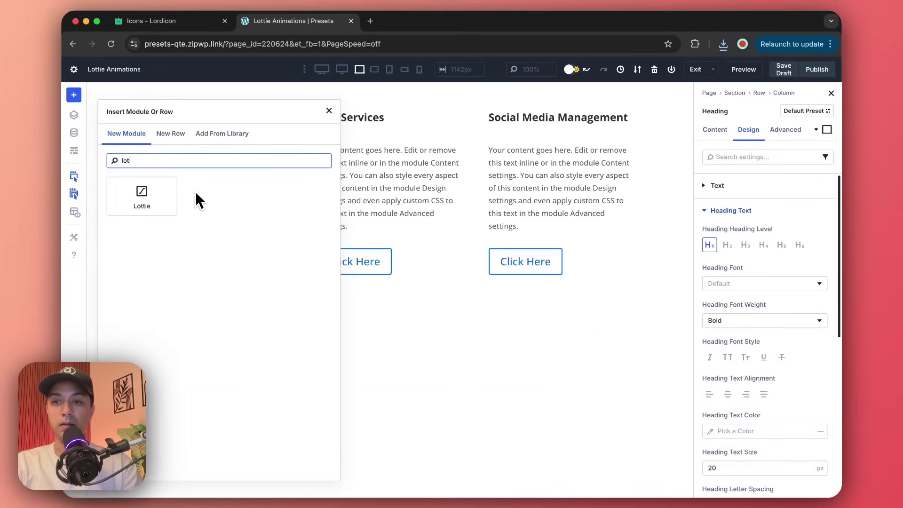
click(150, 207)
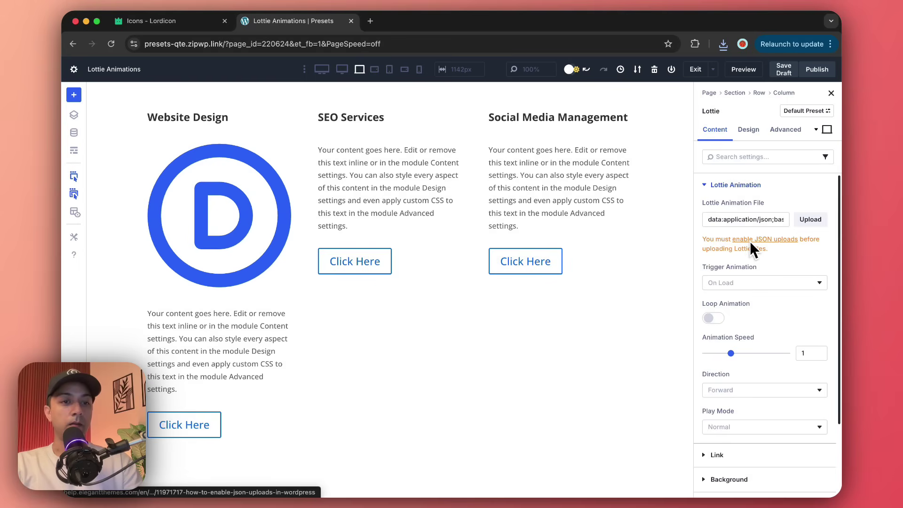
- Try uploading the Photo icon's Lottie JSON file through the module's media library
click(811, 219)
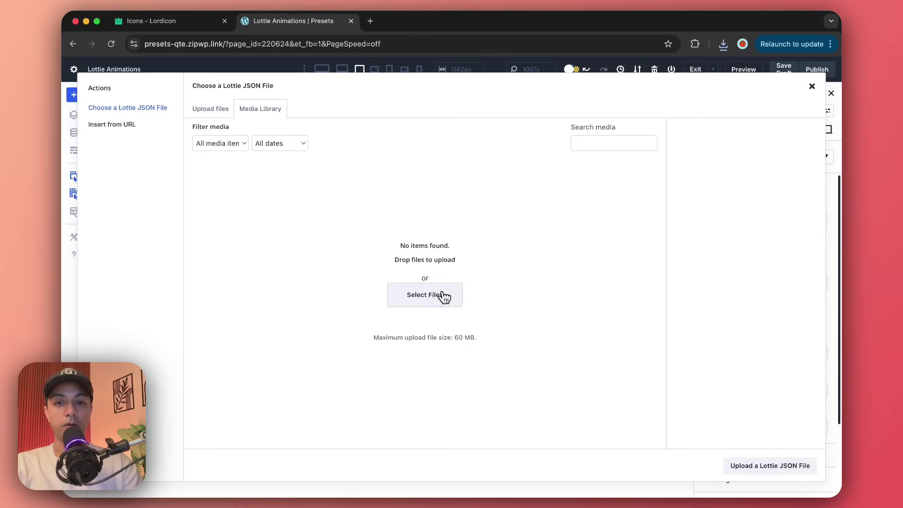
click(443, 296)
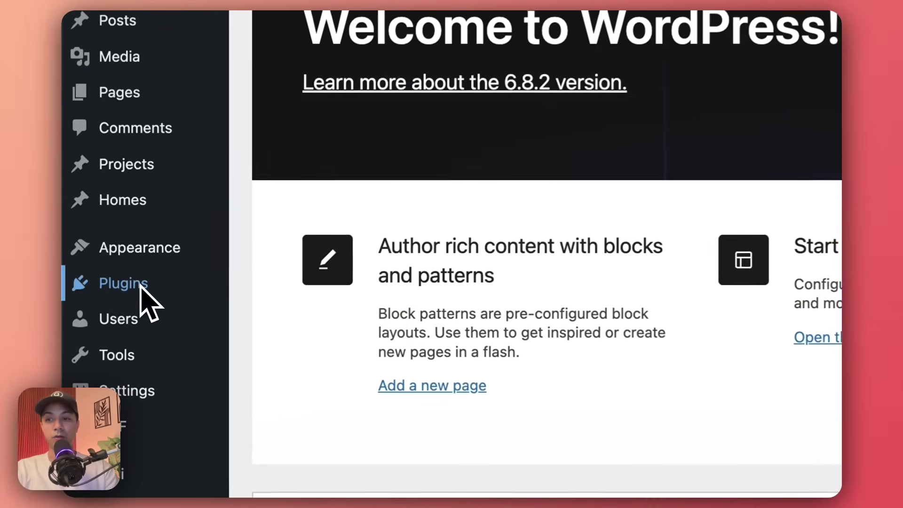
- Search for 'File Upload Types', then install and activate File Upload Types by WPForms
mouse_move(130, 292)
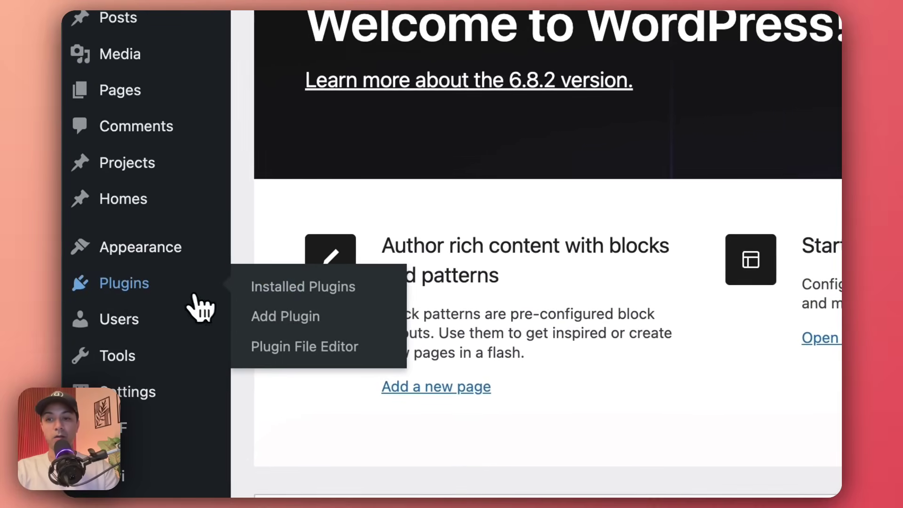
click(270, 320)
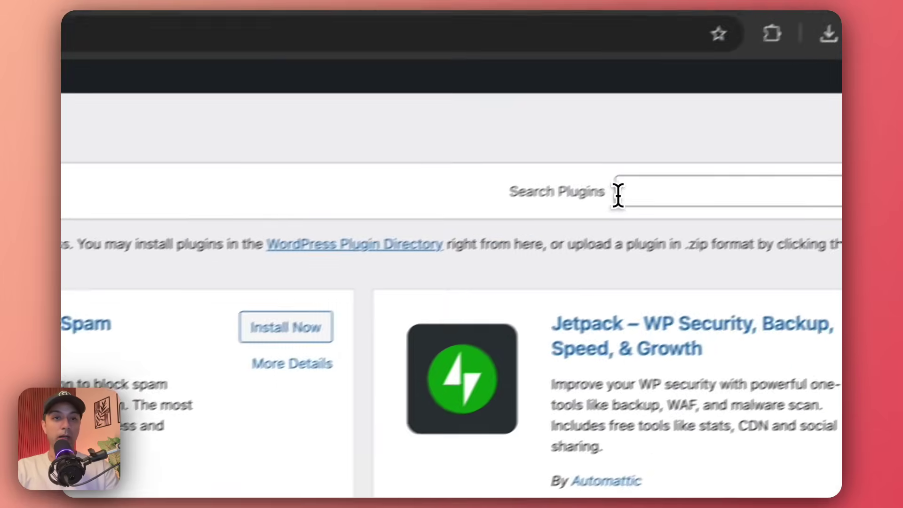
click(626, 191)
text(File Upload Types)
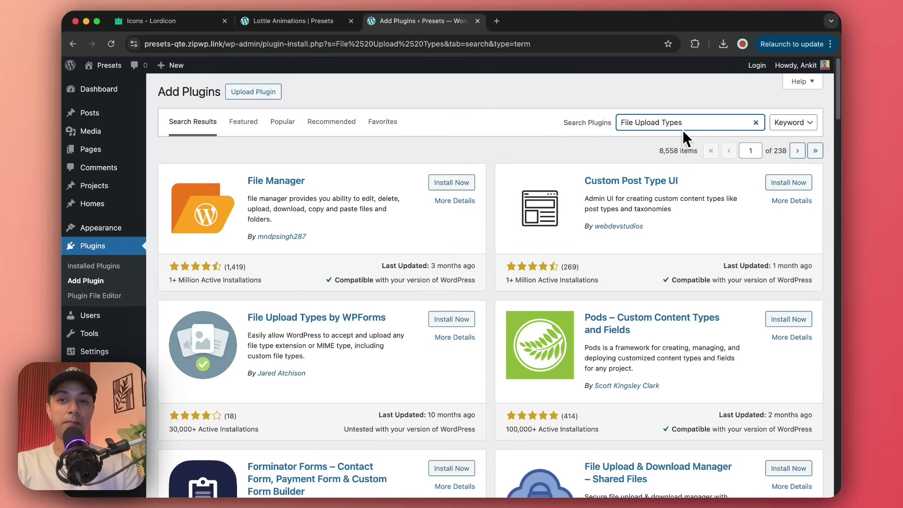
scroll(278, 264, down, 2)
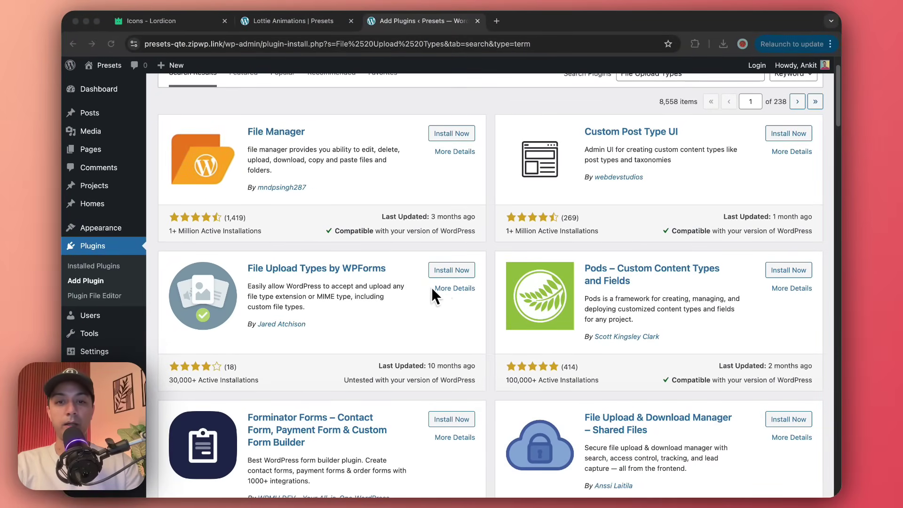
click(453, 271)
click(453, 271)
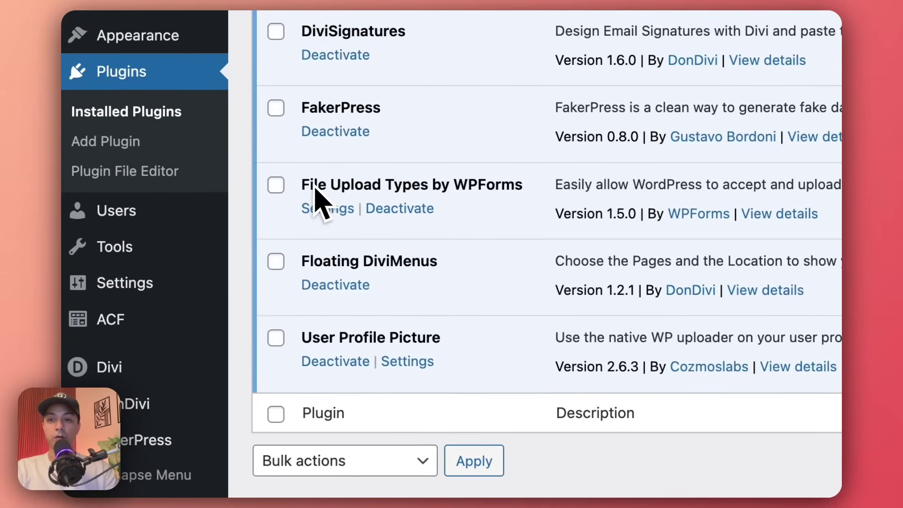
click(329, 210)
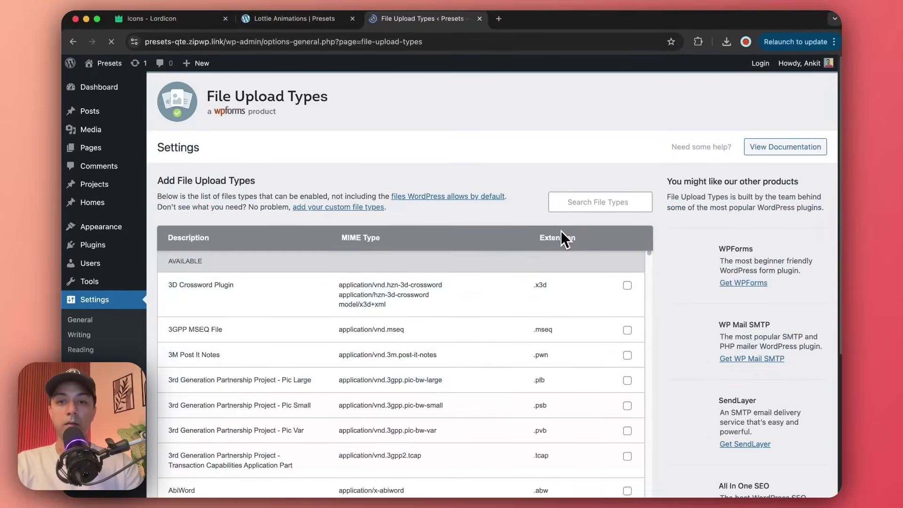
- Find 'json', enable the JavaScript Object Notation (JSON) file type, and save the settings
scroll(566, 239, down, 4)
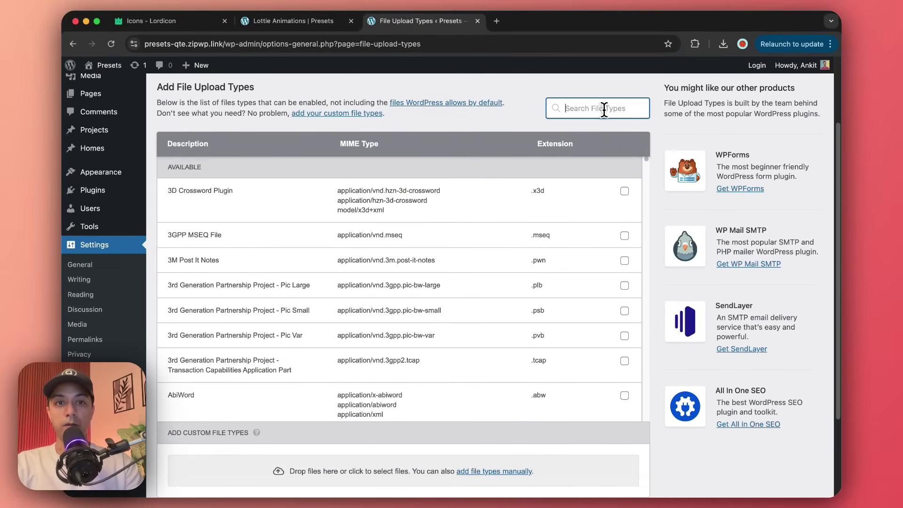
text(json)
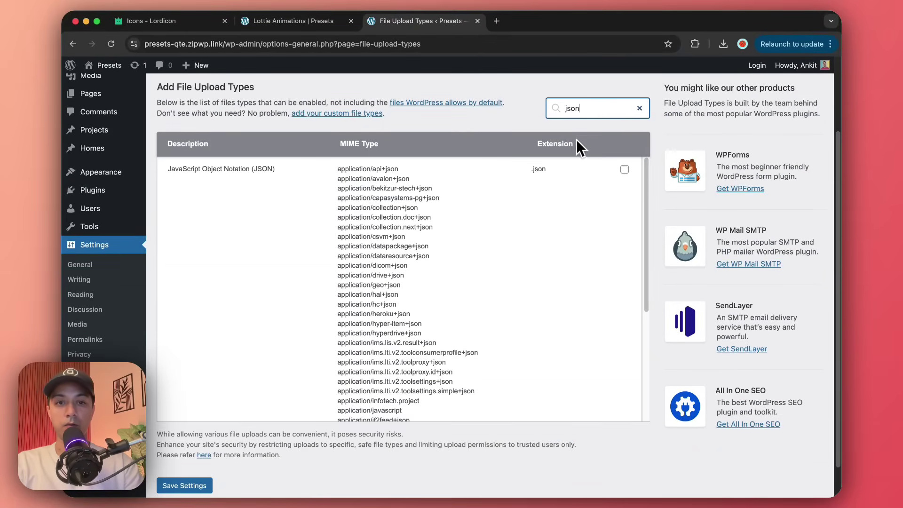
click(624, 169)
click(624, 169)
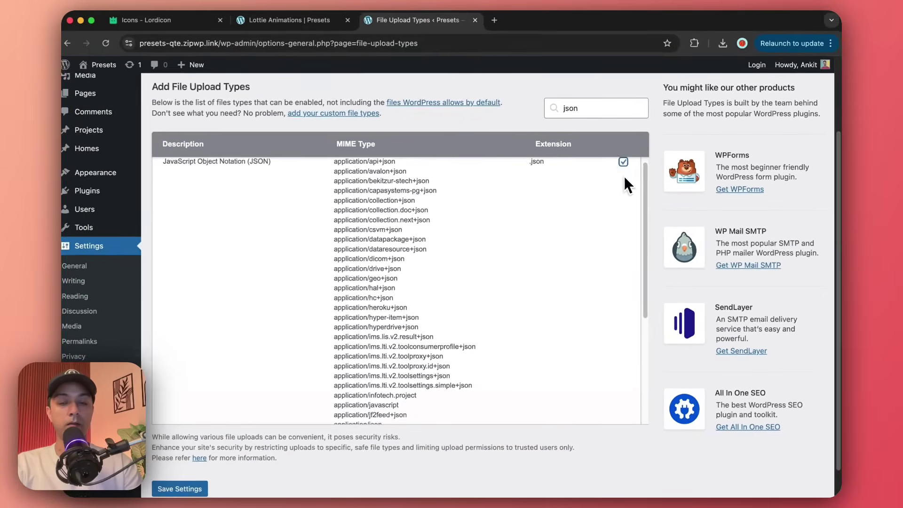
scroll(320, 400, down, 5)
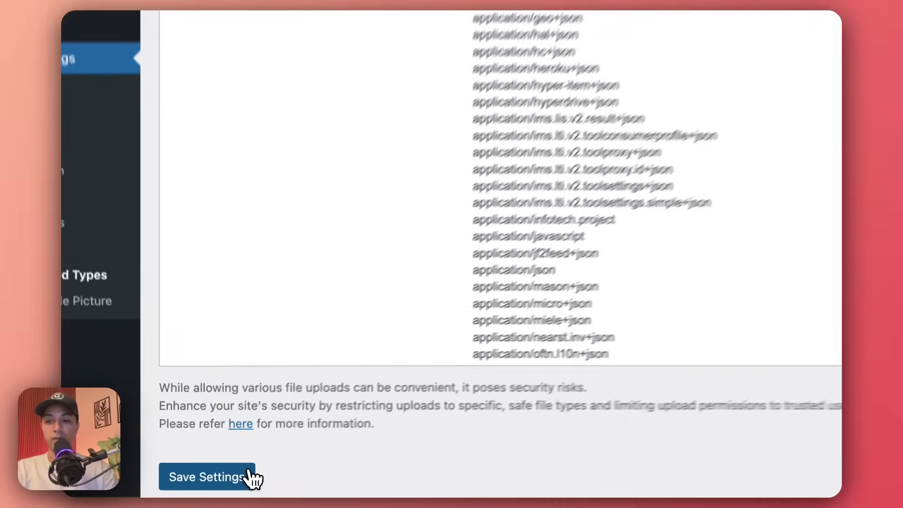
click(184, 486)
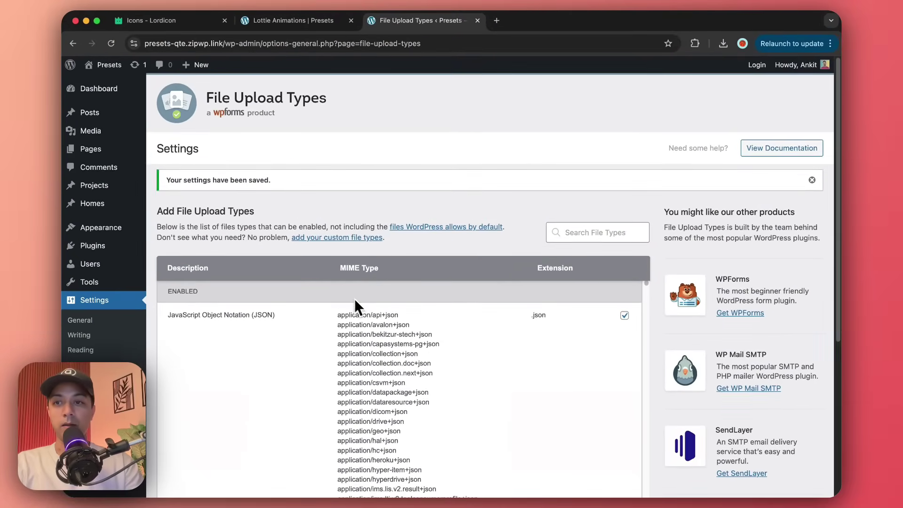
- Close the failed upload dialog, save the page as a draft, and reload the builder
click(278, 22)
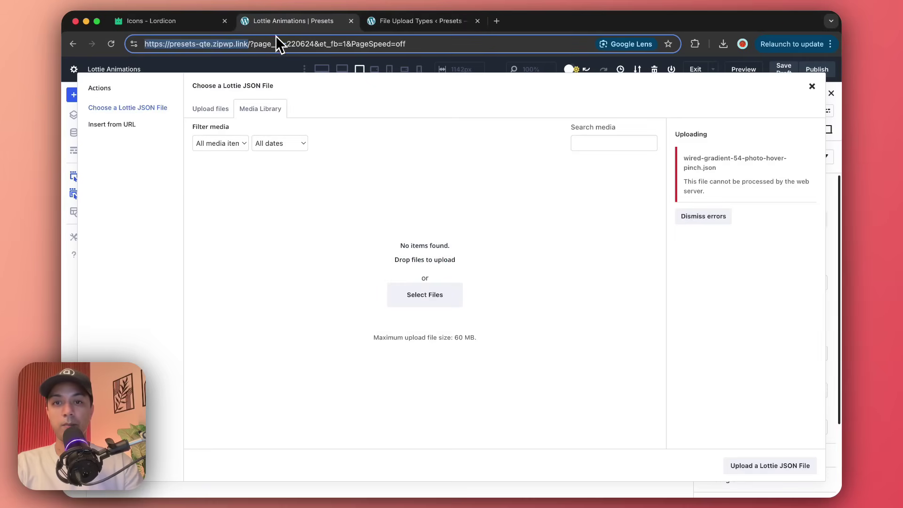
click(811, 87)
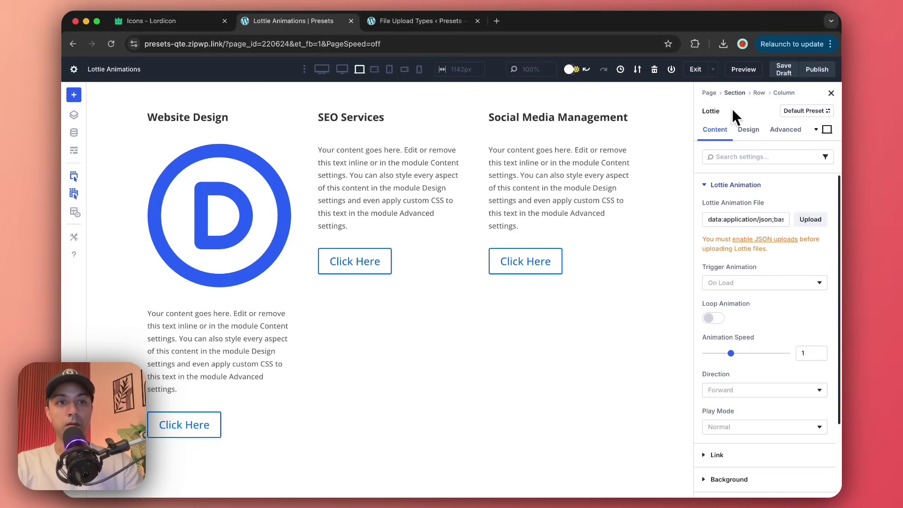
click(784, 73)
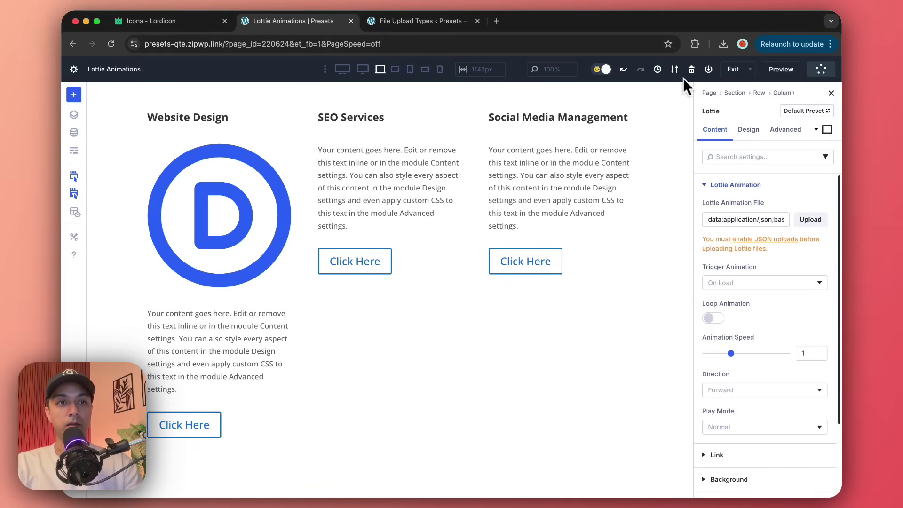
click(110, 44)
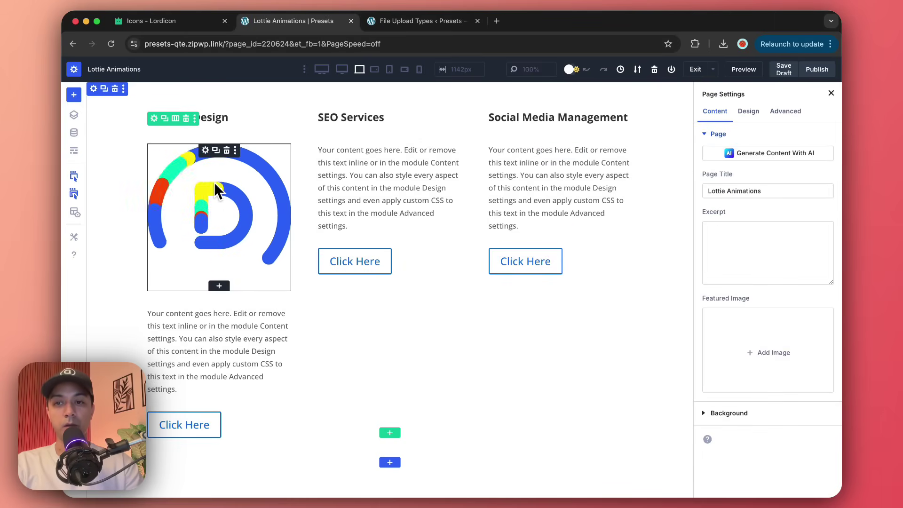
- Load wired-gradient-54-photo-hover-pinch.json into the Website Design column's Lottie module
click(206, 151)
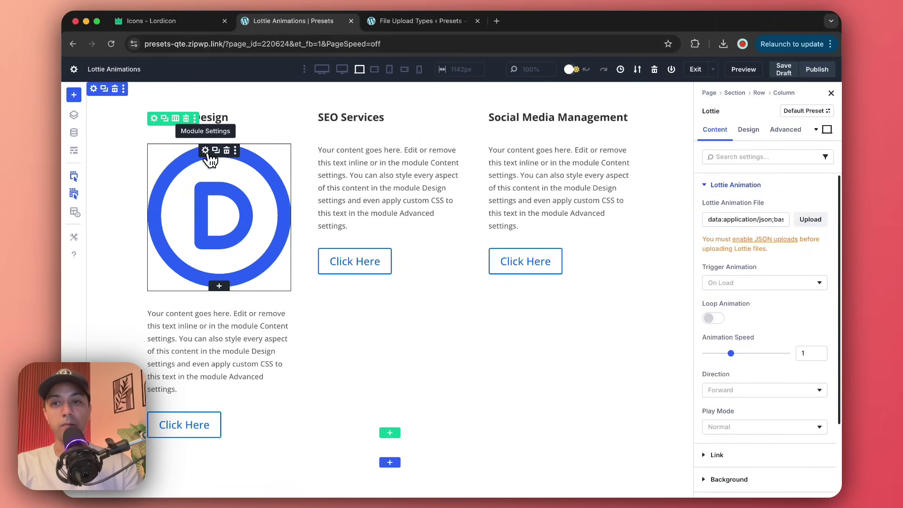
click(812, 220)
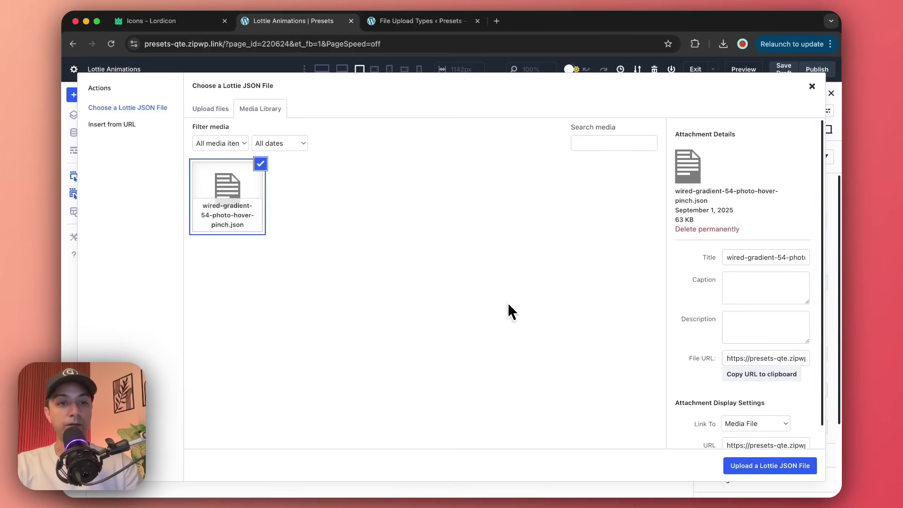
click(733, 470)
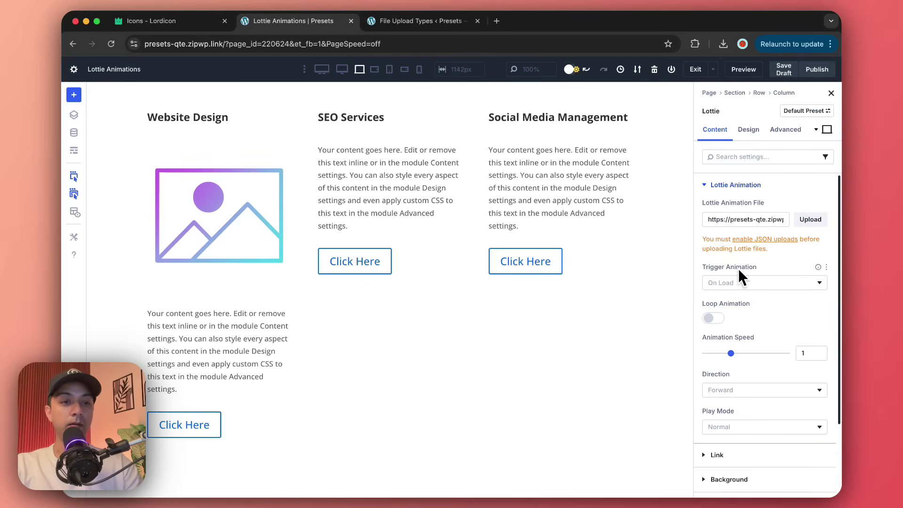
- Keep the animation triggering on load and turn on Loop Animation
click(746, 283)
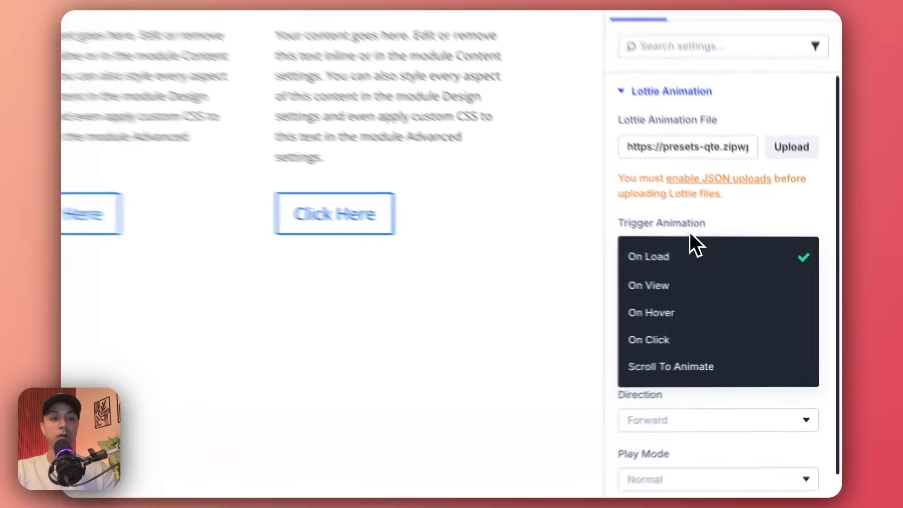
click(743, 288)
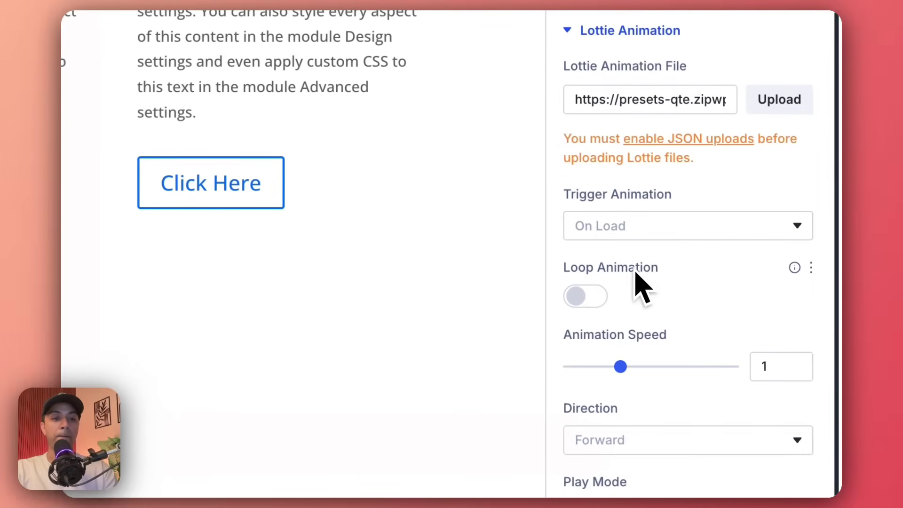
click(605, 298)
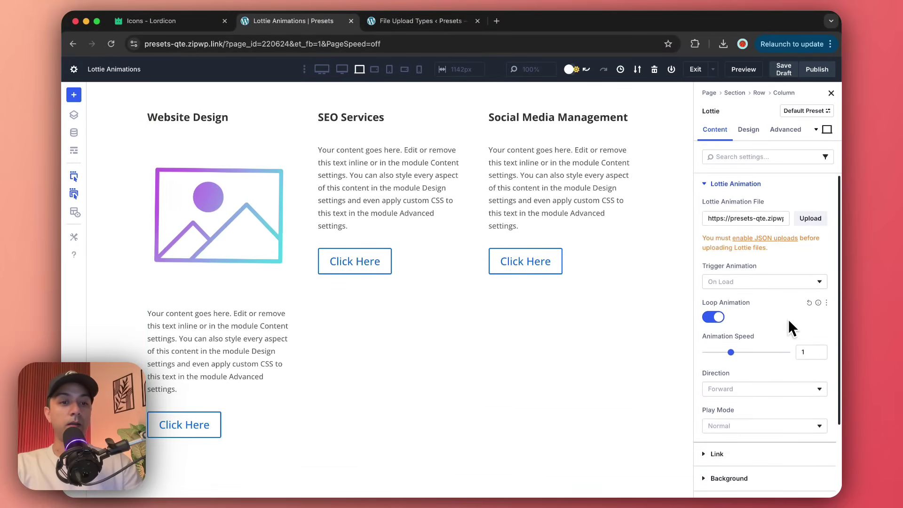
scroll(786, 321, down, 2)
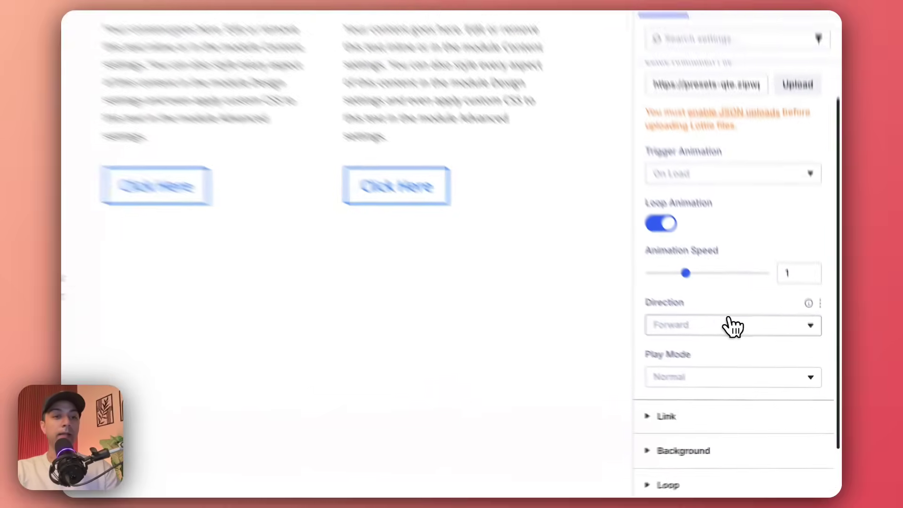
- Set the animation Direction to Backward and Play Mode to Bounce
click(735, 329)
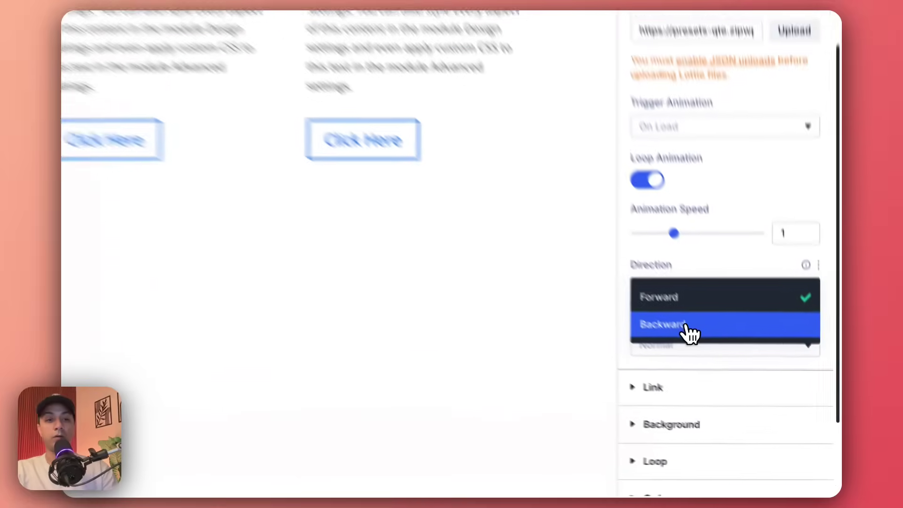
click(742, 385)
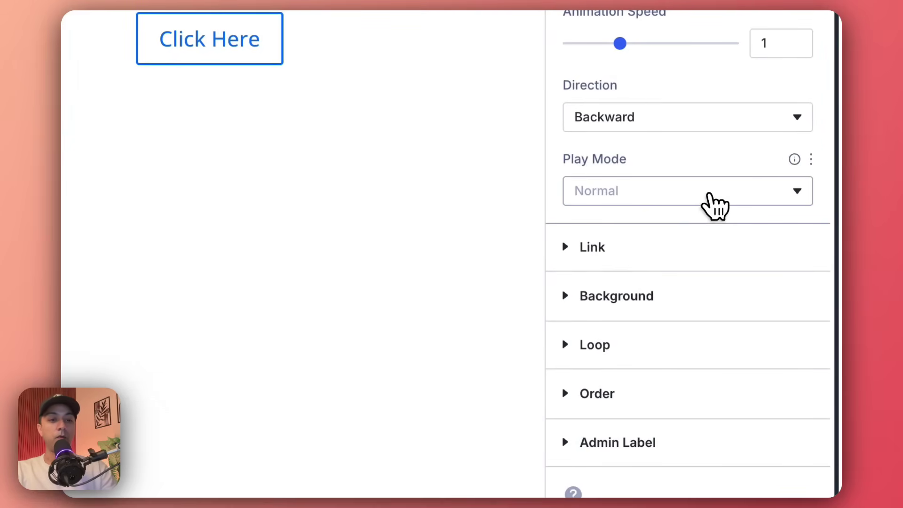
click(715, 207)
click(661, 239)
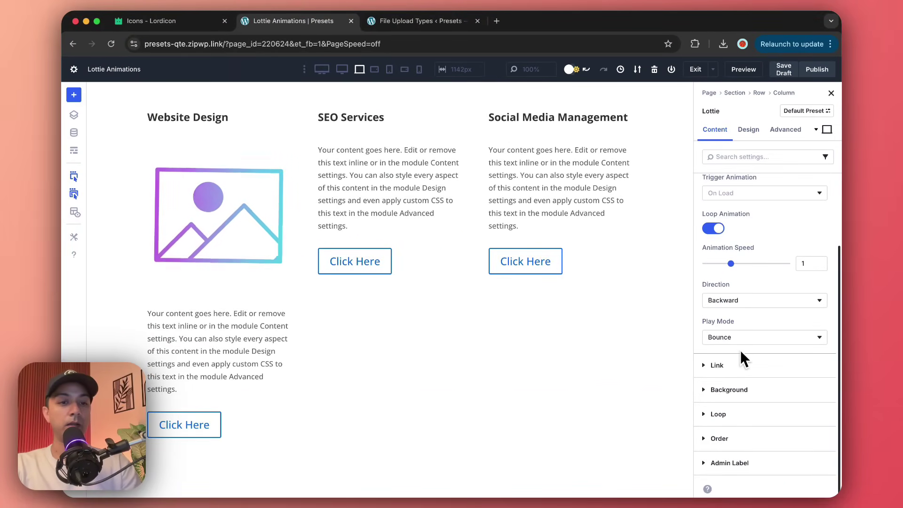
scroll(741, 354, up, 5)
- In Design > Sizing, set the Lottie icon's width to 150px and center it
click(748, 130)
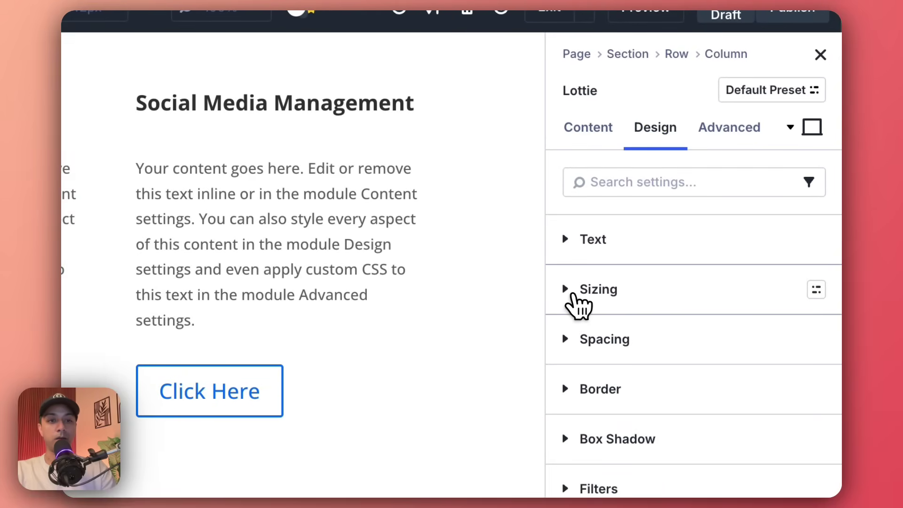
click(574, 296)
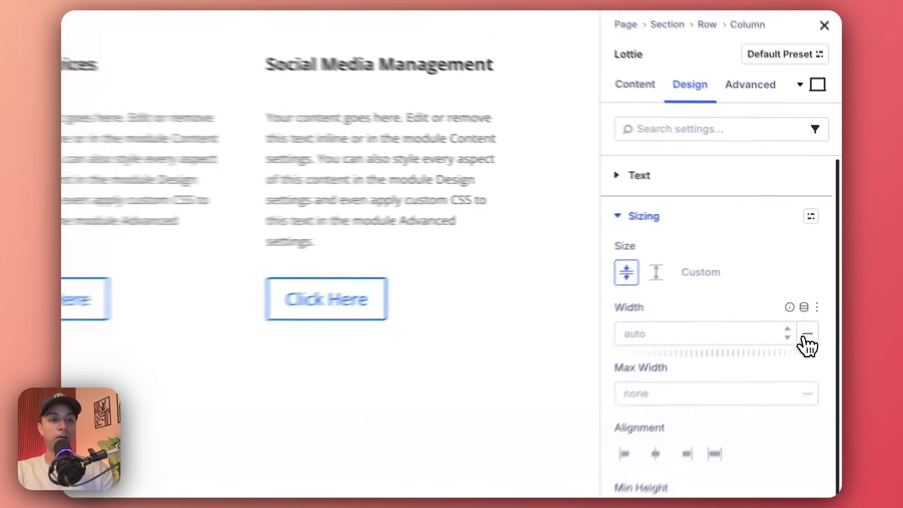
click(808, 345)
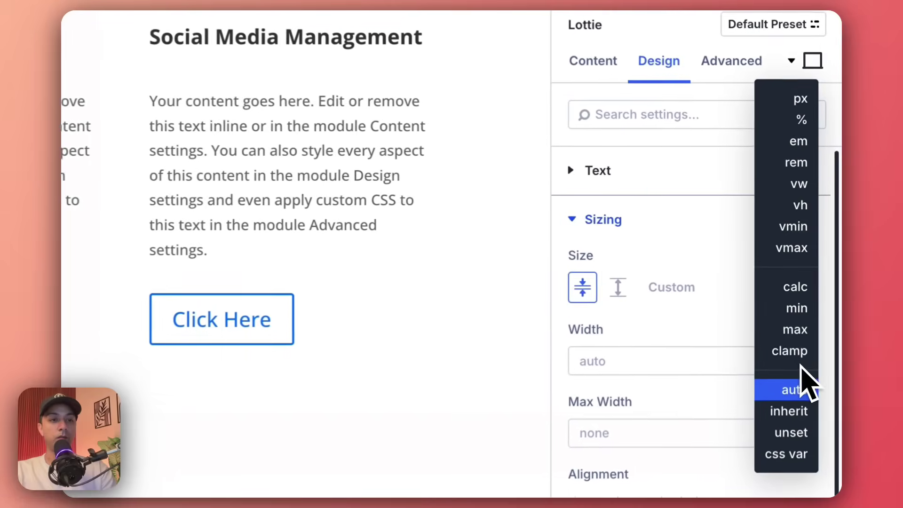
click(799, 115)
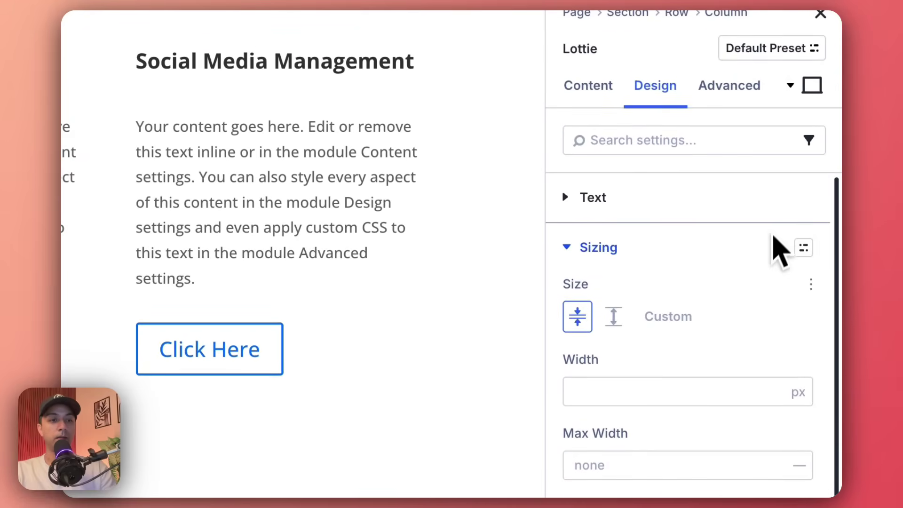
mouse_move(730, 412)
mouse_down()
mouse_move(716, 414)
mouse_move(745, 412)
mouse_up()
drag(745, 199, 750, 198)
click(676, 178)
double_click(666, 178)
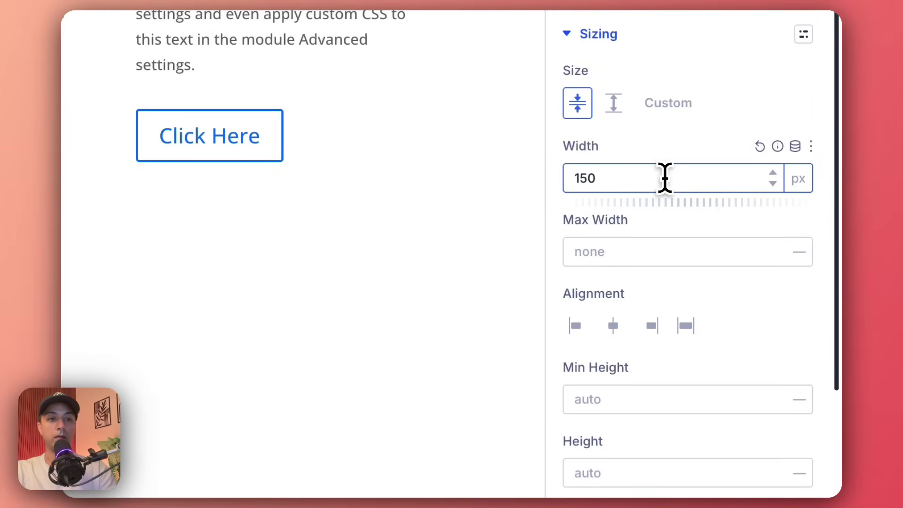
click(613, 329)
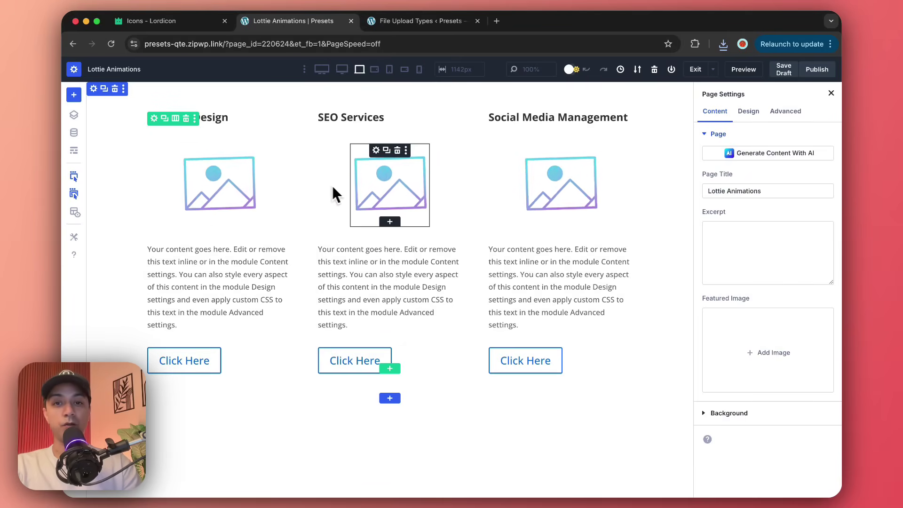
- Open the SEO Services Lottie module's settings and check its Upload dialog, closing it without choosing a file
click(376, 150)
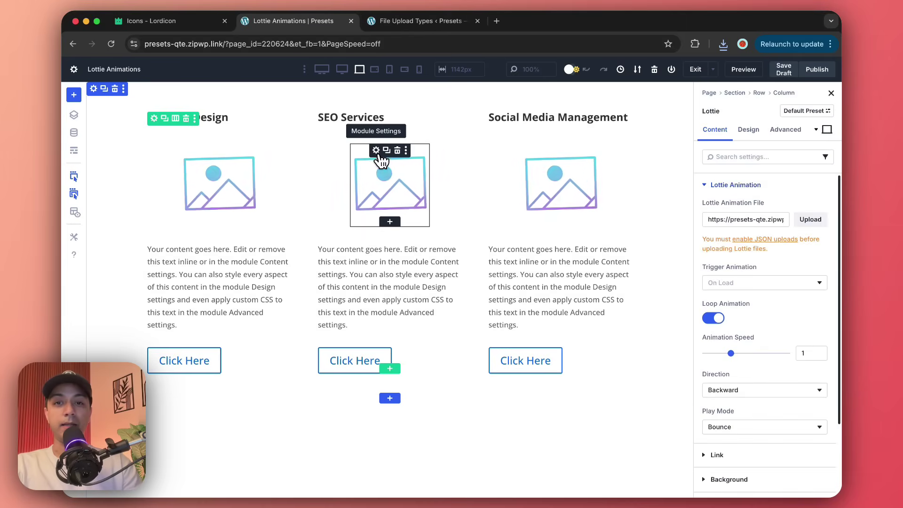
click(809, 221)
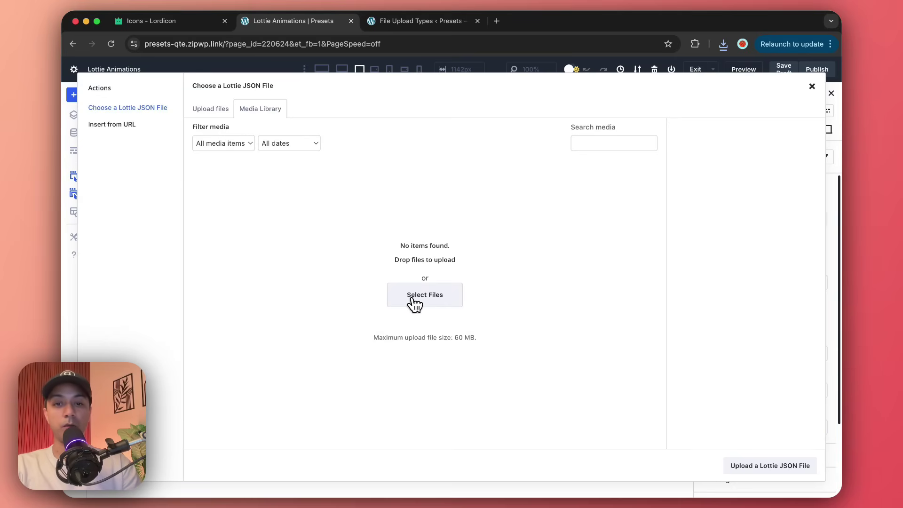
key(Escape)
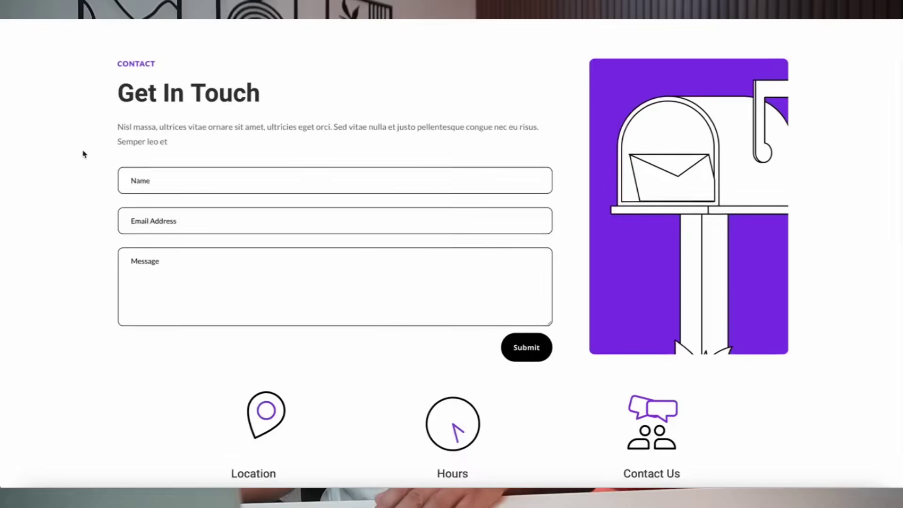
scroll(83, 153, down, 5)
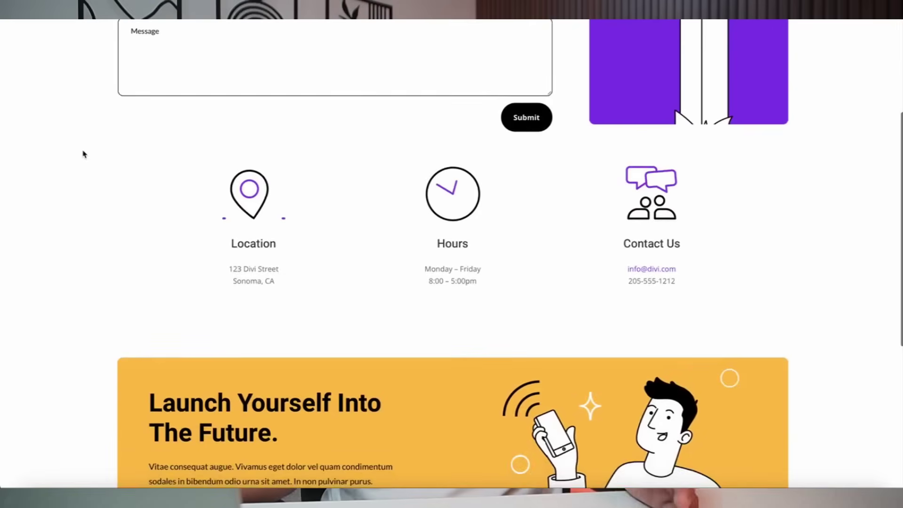
scroll(83, 154, down, 3)
scroll(84, 154, up, 3)
scroll(83, 154, up, 1)
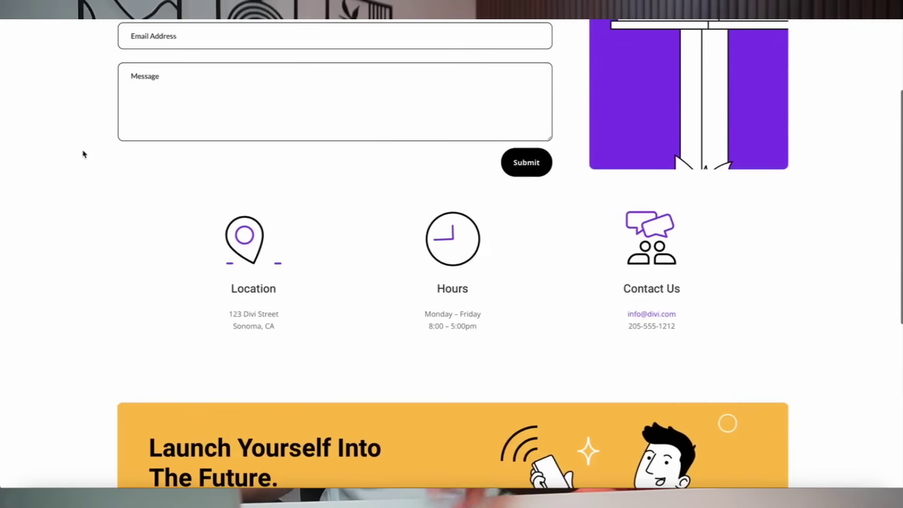
scroll(84, 154, down, 3)
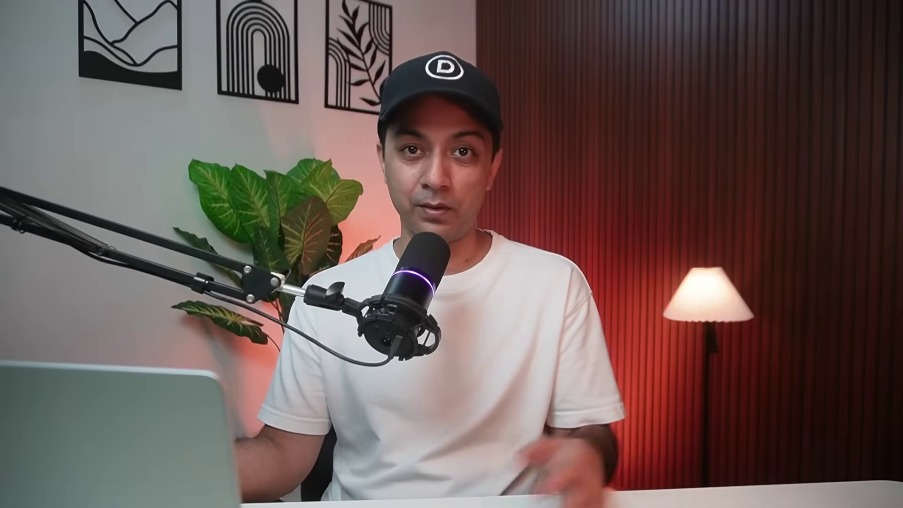